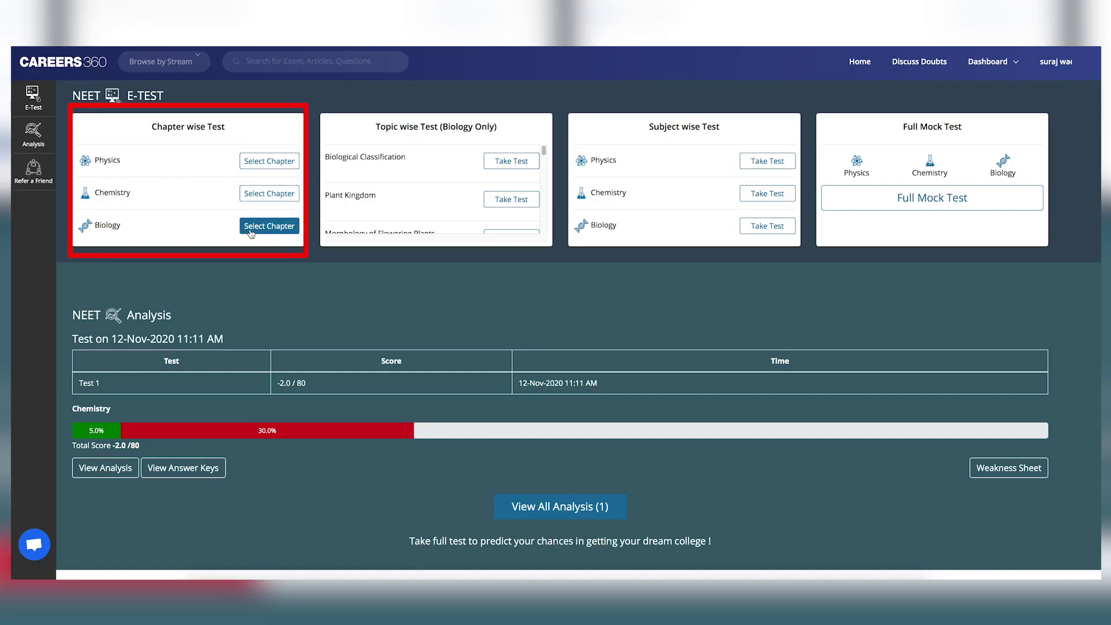
Step: Browse the subject chapter lists, start the Work, energy and power test, and save Question 1
{"action": "left_click", "coordinate": [268, 160]}
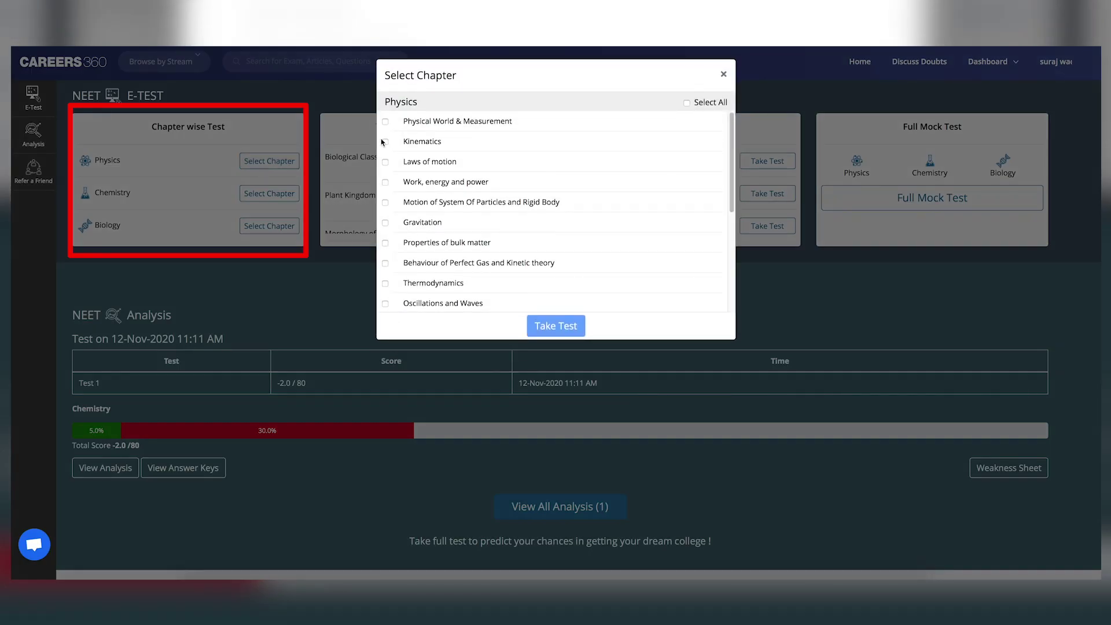
{"action": "scroll", "coordinate": [457, 182], "scroll_direction": "down", "scroll_amount": 5}
{"action": "scroll", "coordinate": [457, 182], "scroll_direction": "down", "scroll_amount": 4}
{"action": "scroll", "coordinate": [457, 181], "scroll_direction": "up", "scroll_amount": 9}
{"action": "left_click", "coordinate": [723, 74]}
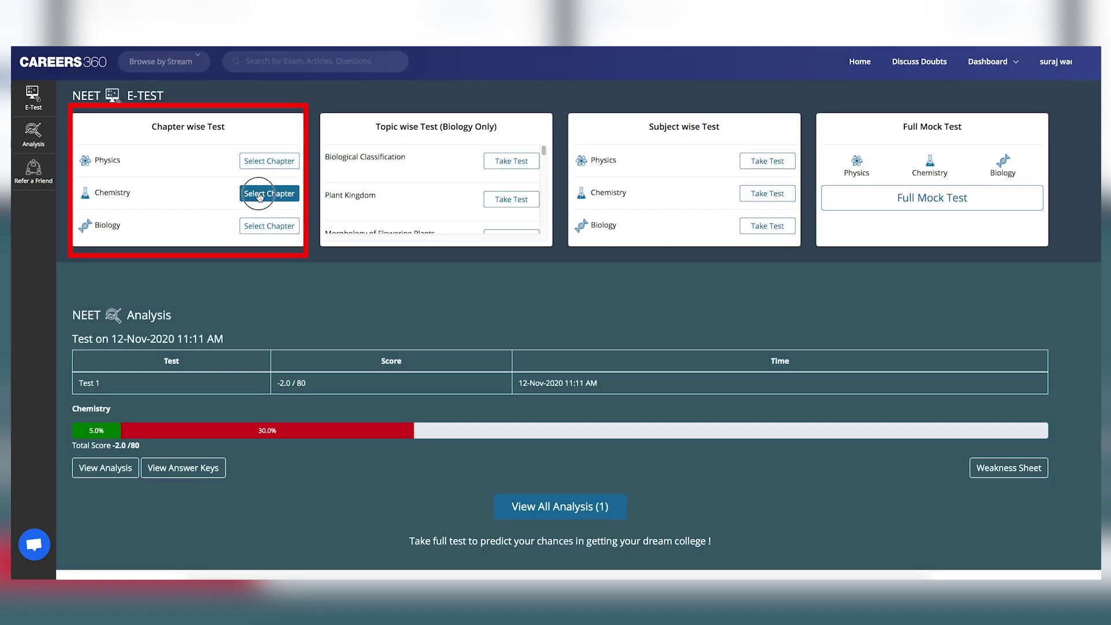
{"action": "left_click", "coordinate": [269, 193]}
{"action": "scroll", "coordinate": [447, 192], "scroll_direction": "down", "scroll_amount": 5}
{"action": "scroll", "coordinate": [448, 192], "scroll_direction": "down", "scroll_amount": 4}
{"action": "scroll", "coordinate": [447, 193], "scroll_direction": "up", "scroll_amount": 9}
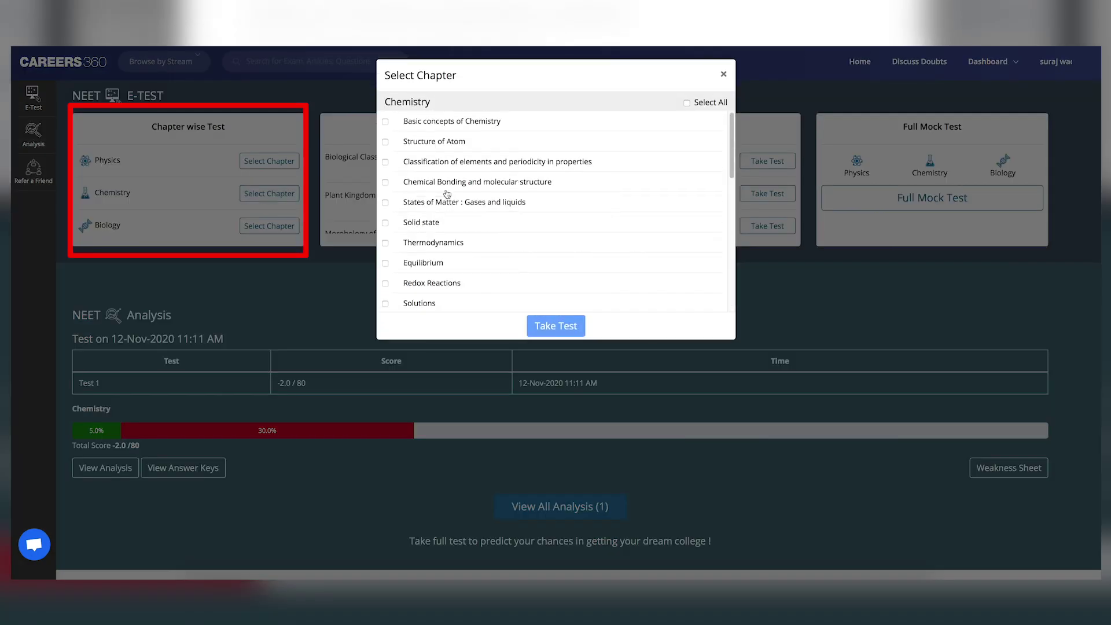
{"action": "left_click", "coordinate": [723, 74]}
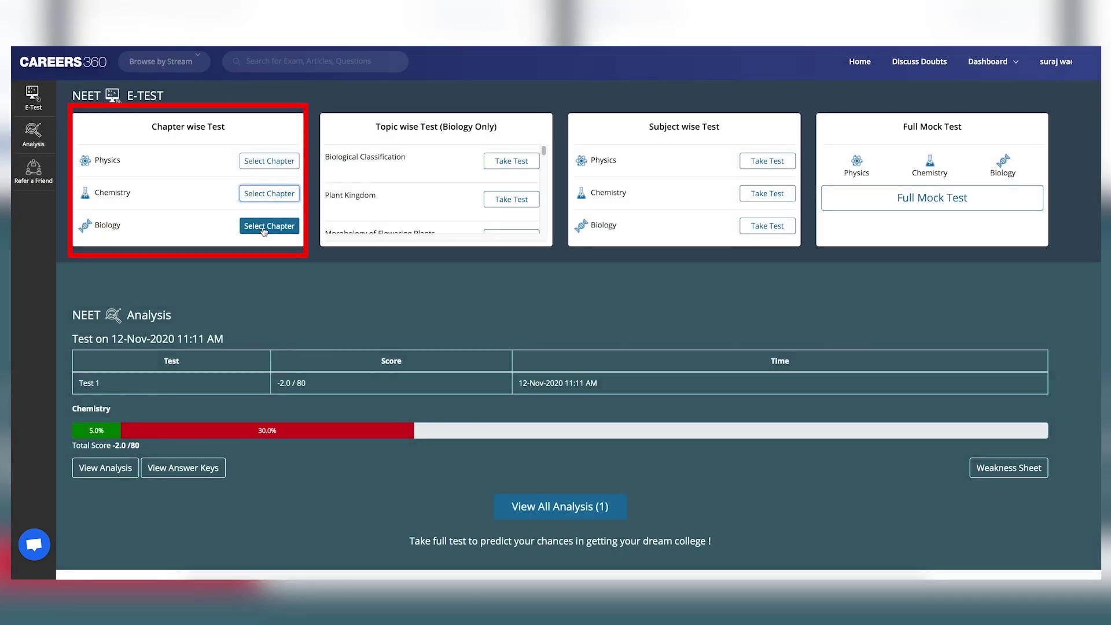
{"action": "left_click", "coordinate": [269, 225]}
{"action": "scroll", "coordinate": [387, 124], "scroll_direction": "down", "scroll_amount": 2}
{"action": "scroll", "coordinate": [396, 129], "scroll_direction": "up", "scroll_amount": 2}
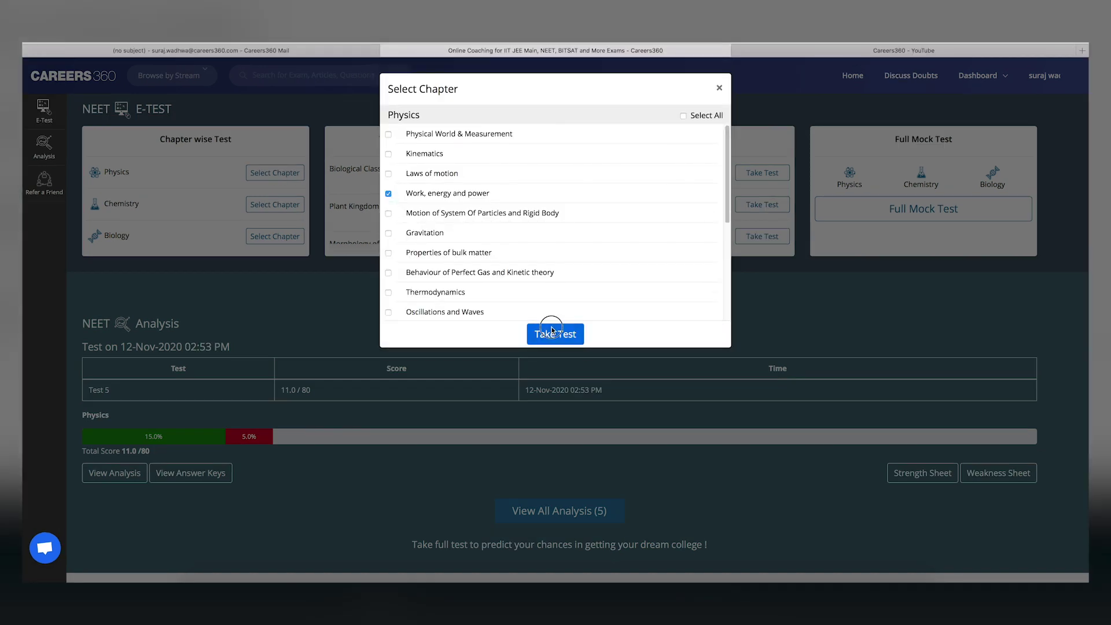
{"action": "left_click", "coordinate": [554, 331]}
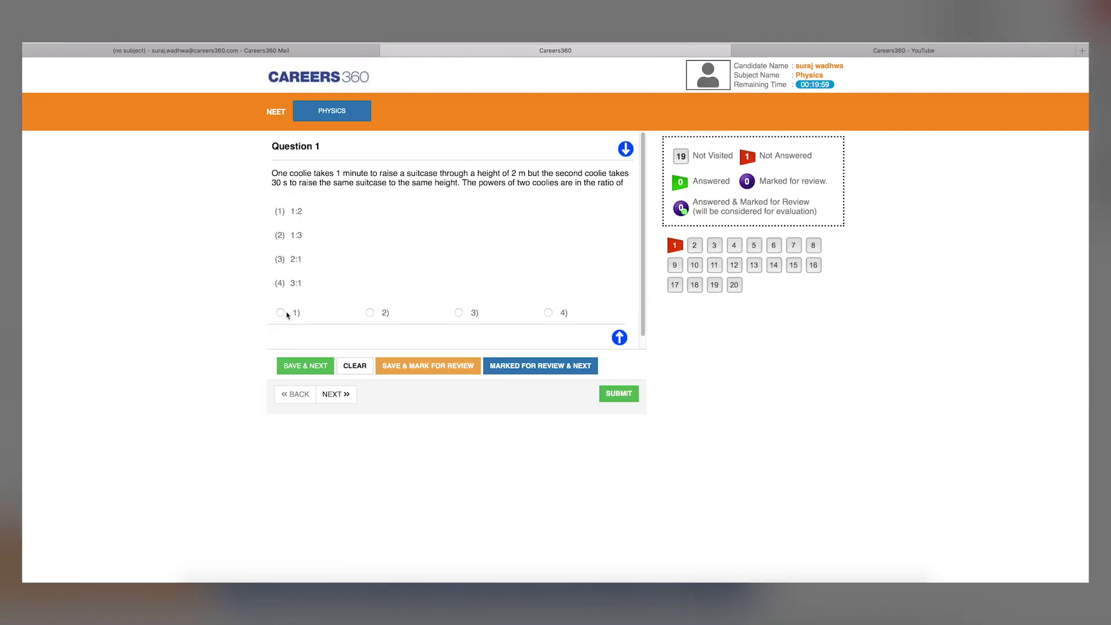
{"action": "left_click", "coordinate": [306, 366]}
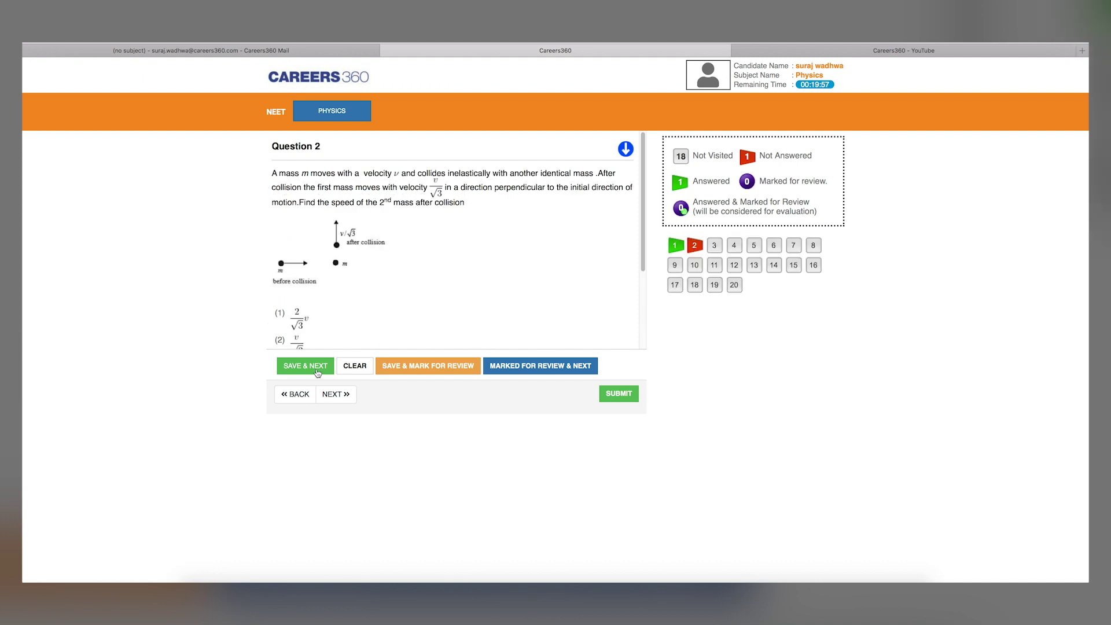
{"action": "scroll", "coordinate": [353, 298], "scroll_direction": "down", "scroll_amount": 3}
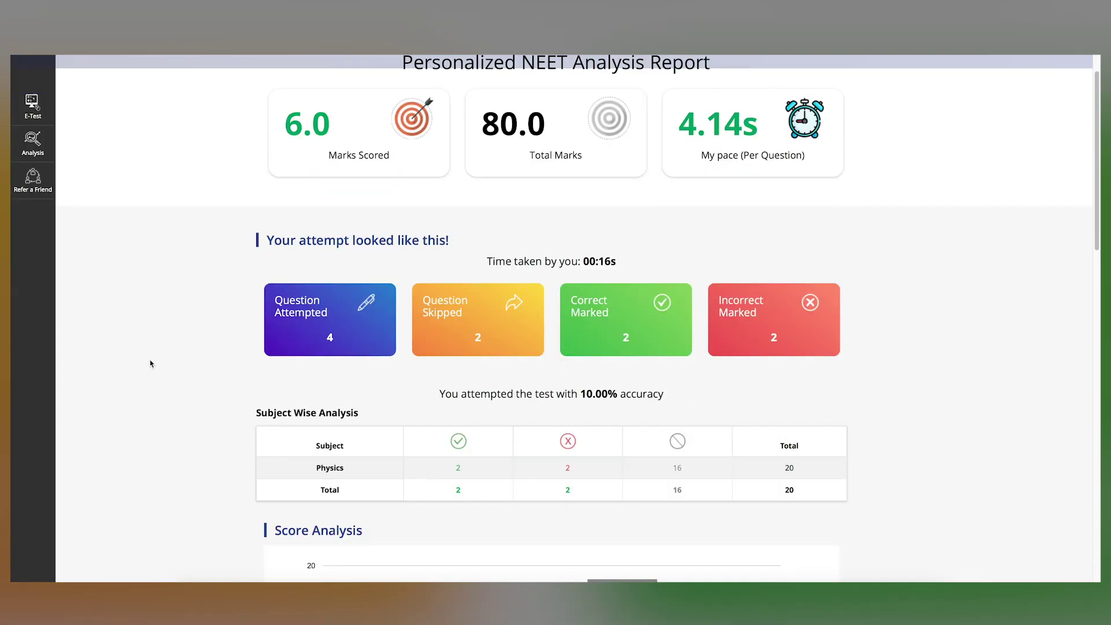
{"action": "scroll", "coordinate": [149, 364], "scroll_direction": "down", "scroll_amount": 5}
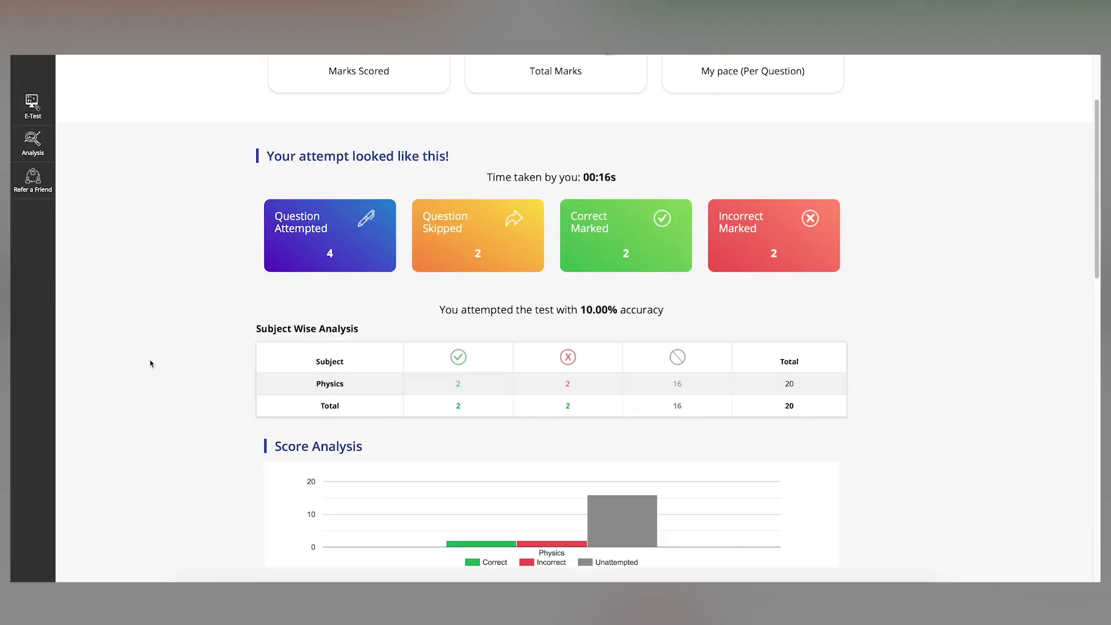
{"action": "scroll", "coordinate": [150, 364], "scroll_direction": "down", "scroll_amount": 4}
{"action": "scroll", "coordinate": [150, 364], "scroll_direction": "down", "scroll_amount": 4}
{"action": "scroll", "coordinate": [150, 364], "scroll_direction": "down", "scroll_amount": 3}
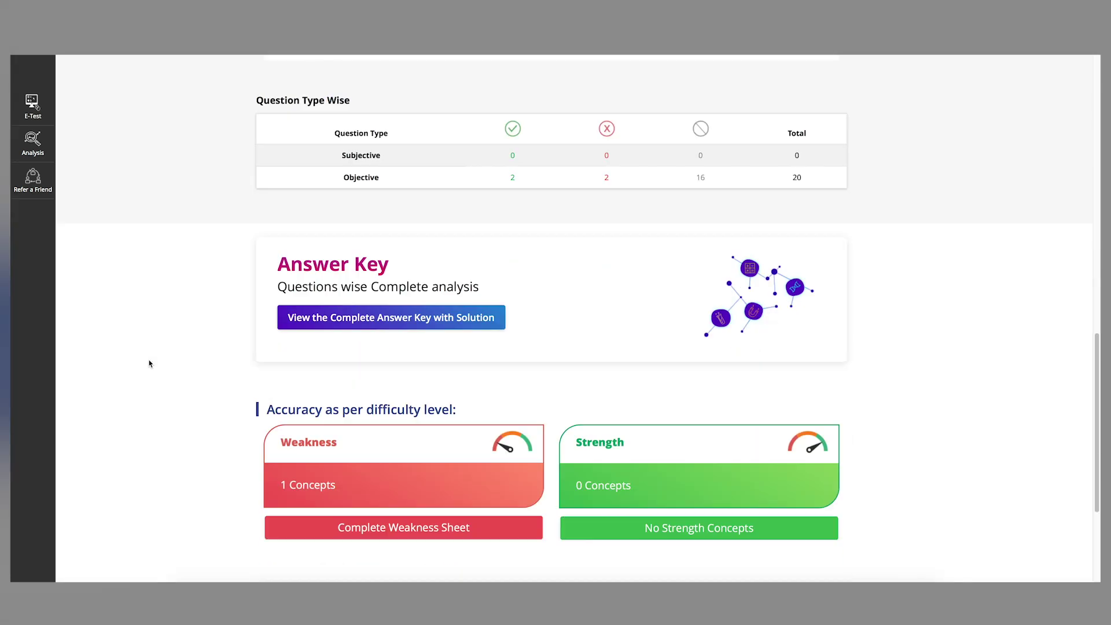
{"action": "scroll", "coordinate": [151, 363], "scroll_direction": "down", "scroll_amount": 2}
{"action": "scroll", "coordinate": [150, 364], "scroll_direction": "down", "scroll_amount": 2}
{"action": "scroll", "coordinate": [151, 364], "scroll_direction": "up", "scroll_amount": 2}
{"action": "scroll", "coordinate": [150, 364], "scroll_direction": "up", "scroll_amount": 2}
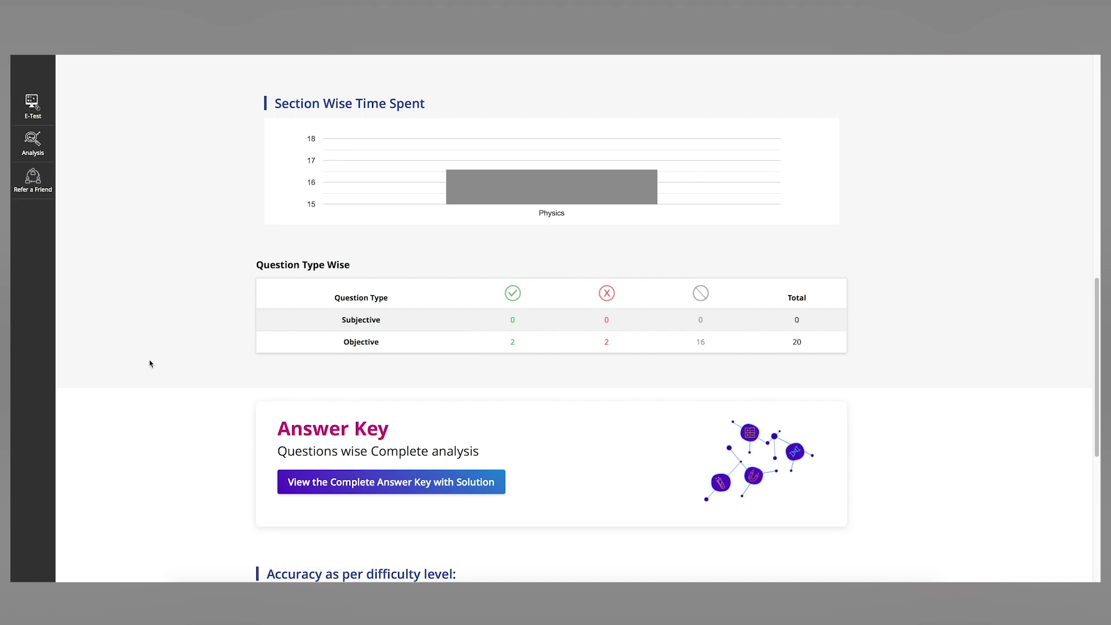
{"action": "scroll", "coordinate": [150, 364], "scroll_direction": "up", "scroll_amount": 2}
{"action": "scroll", "coordinate": [151, 364], "scroll_direction": "up", "scroll_amount": 1}
{"action": "scroll", "coordinate": [150, 363], "scroll_direction": "up", "scroll_amount": 1}
{"action": "scroll", "coordinate": [151, 364], "scroll_direction": "up", "scroll_amount": 1}
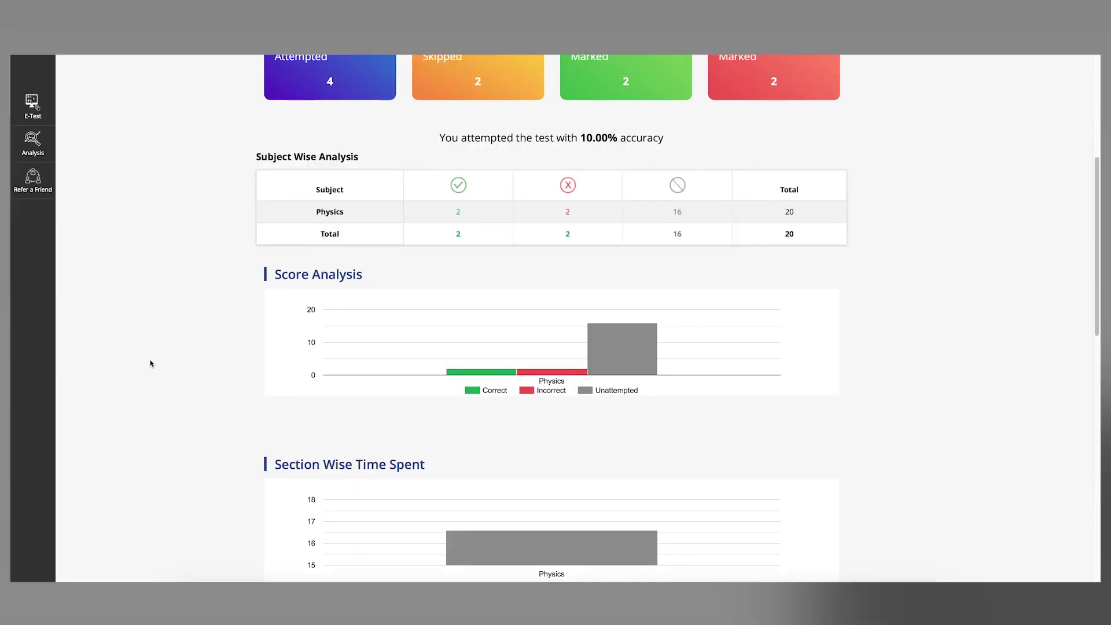
{"action": "scroll", "coordinate": [151, 364], "scroll_direction": "up", "scroll_amount": 2}
{"action": "scroll", "coordinate": [150, 364], "scroll_direction": "up", "scroll_amount": 2}
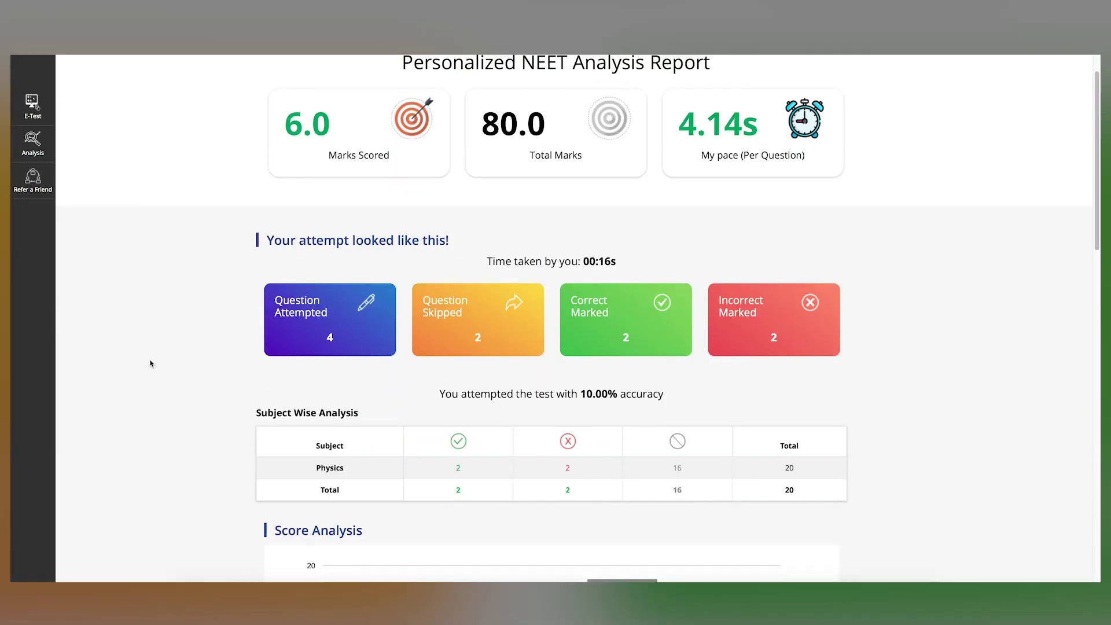
{"action": "scroll", "coordinate": [150, 364], "scroll_direction": "up", "scroll_amount": 1}
{"action": "scroll", "coordinate": [151, 364], "scroll_direction": "up", "scroll_amount": 1}
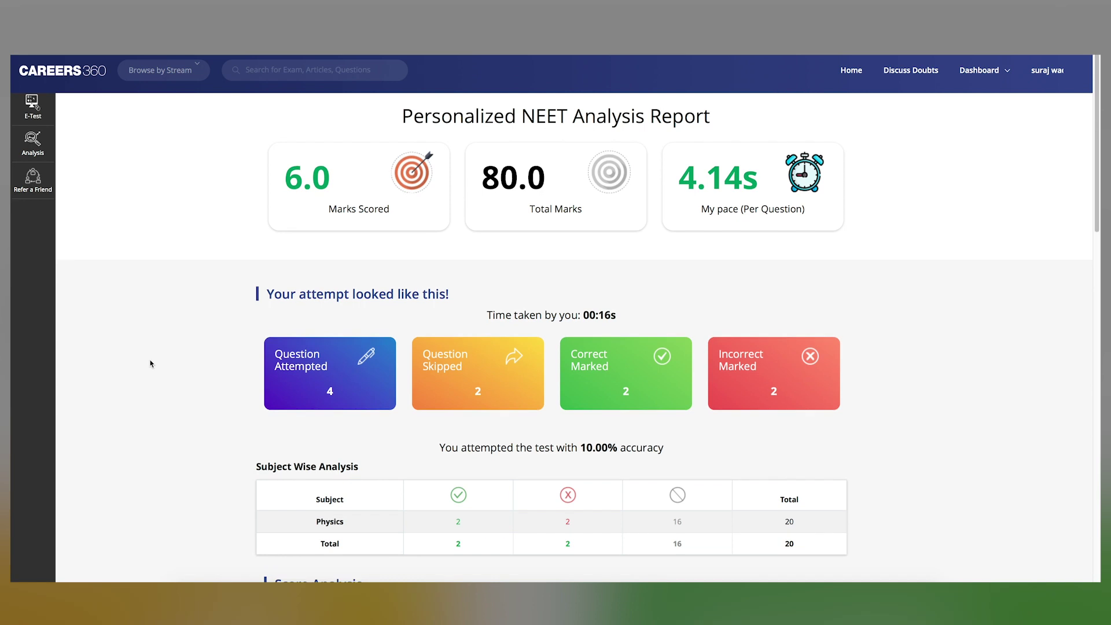
{"action": "scroll", "coordinate": [150, 364], "scroll_direction": "down", "scroll_amount": 1}
{"action": "scroll", "coordinate": [150, 364], "scroll_direction": "down", "scroll_amount": 1}
{"action": "scroll", "coordinate": [150, 363], "scroll_direction": "down", "scroll_amount": 3}
{"action": "scroll", "coordinate": [151, 364], "scroll_direction": "down", "scroll_amount": 1}
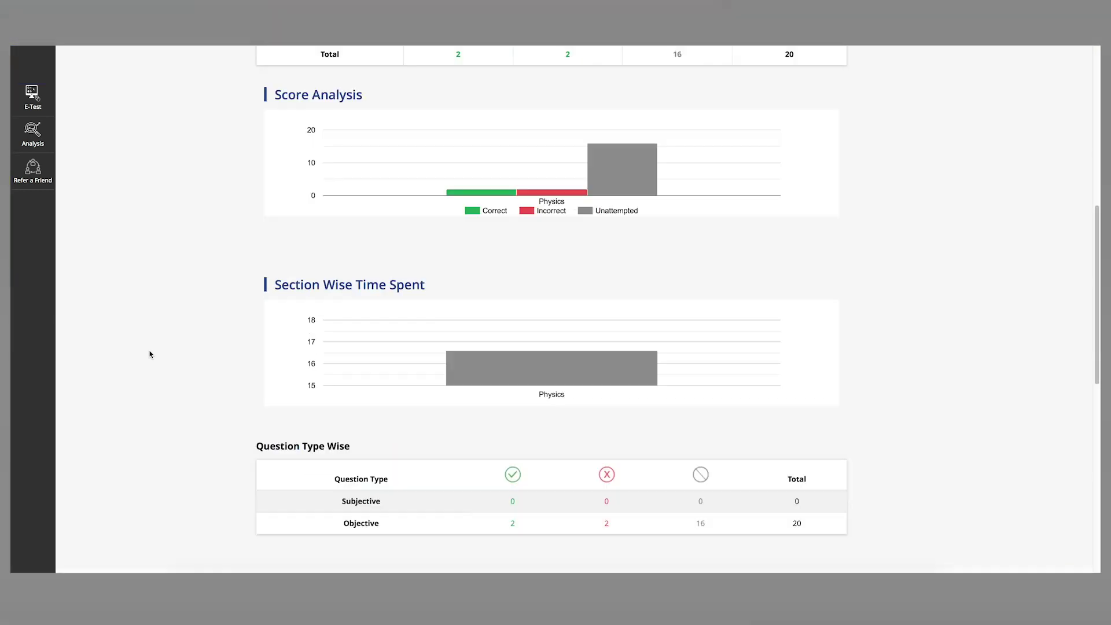
{"action": "scroll", "coordinate": [150, 355], "scroll_direction": "down", "scroll_amount": 2}
{"action": "scroll", "coordinate": [150, 354], "scroll_direction": "down", "scroll_amount": 2}
{"action": "scroll", "coordinate": [150, 354], "scroll_direction": "down", "scroll_amount": 1}
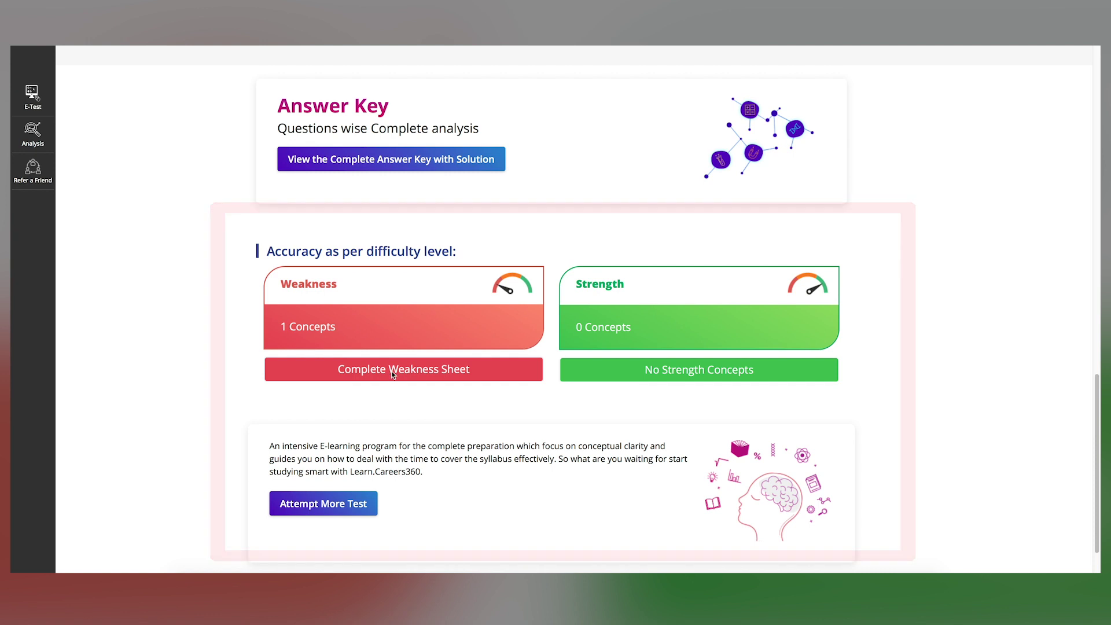
{"action": "left_click", "coordinate": [401, 369]}
{"action": "scroll", "coordinate": [366, 391], "scroll_direction": "down", "scroll_amount": 3}
{"action": "scroll", "coordinate": [365, 391], "scroll_direction": "down", "scroll_amount": 2}
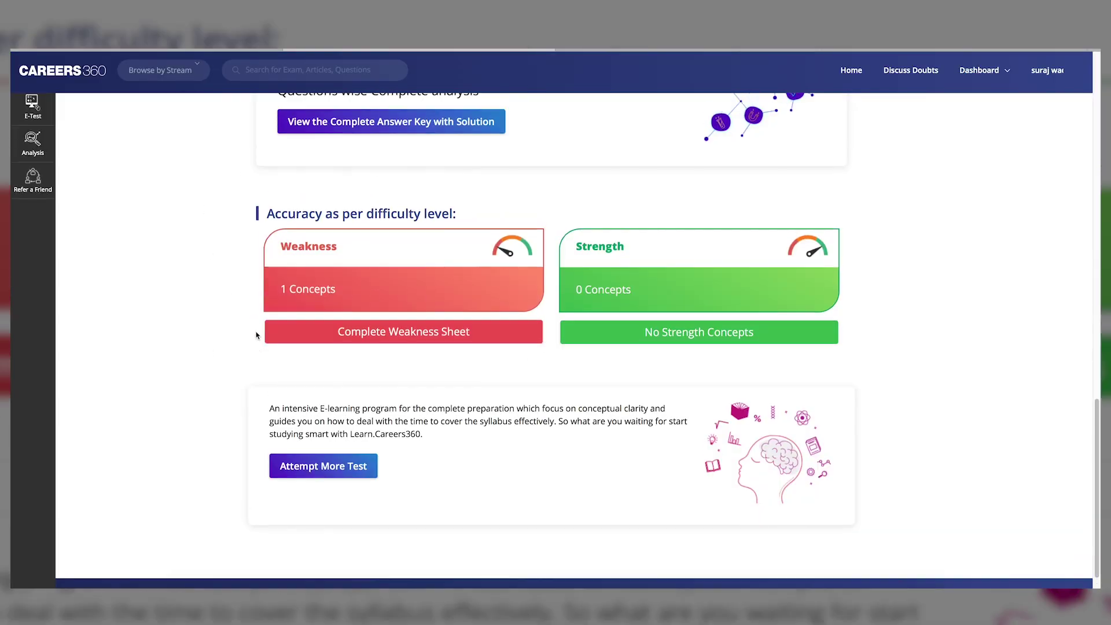
{"action": "scroll", "coordinate": [264, 334], "scroll_direction": "up", "scroll_amount": 3}
{"action": "scroll", "coordinate": [256, 338], "scroll_direction": "up", "scroll_amount": 1}
{"action": "scroll", "coordinate": [252, 339], "scroll_direction": "up", "scroll_amount": 1}
{"action": "scroll", "coordinate": [251, 338], "scroll_direction": "up", "scroll_amount": 1}
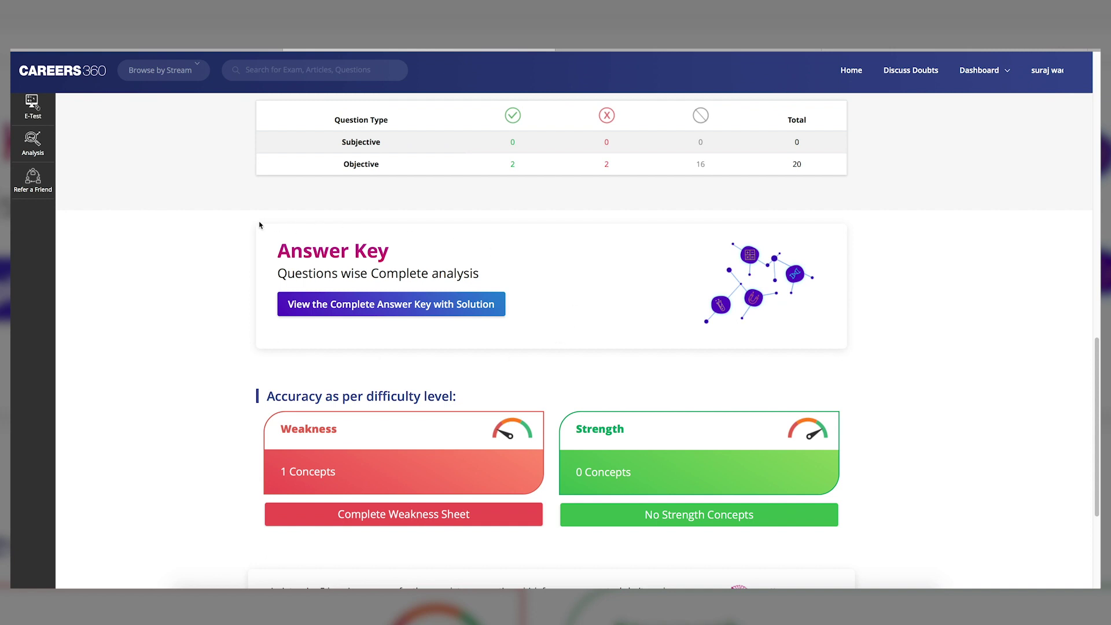
Step: Bring up the complete answer key with solutions for the finished test
{"action": "left_click", "coordinate": [401, 310]}
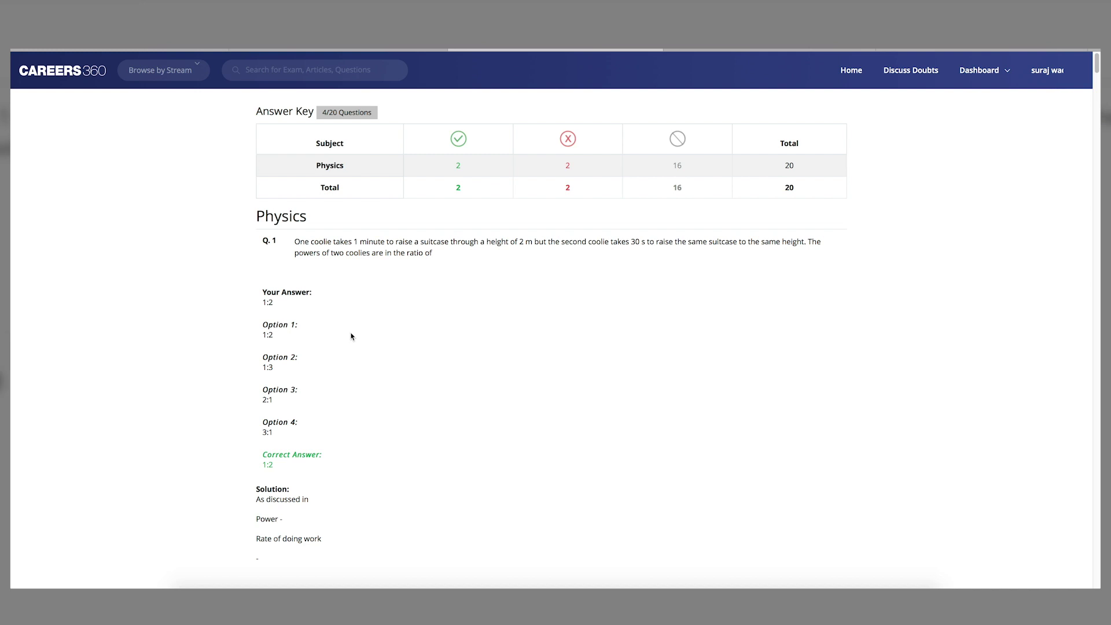
{"action": "scroll", "coordinate": [351, 336], "scroll_direction": "down", "scroll_amount": 4}
{"action": "scroll", "coordinate": [352, 335], "scroll_direction": "down", "scroll_amount": 4}
{"action": "scroll", "coordinate": [352, 336], "scroll_direction": "down", "scroll_amount": 4}
{"action": "scroll", "coordinate": [352, 336], "scroll_direction": "down", "scroll_amount": 3}
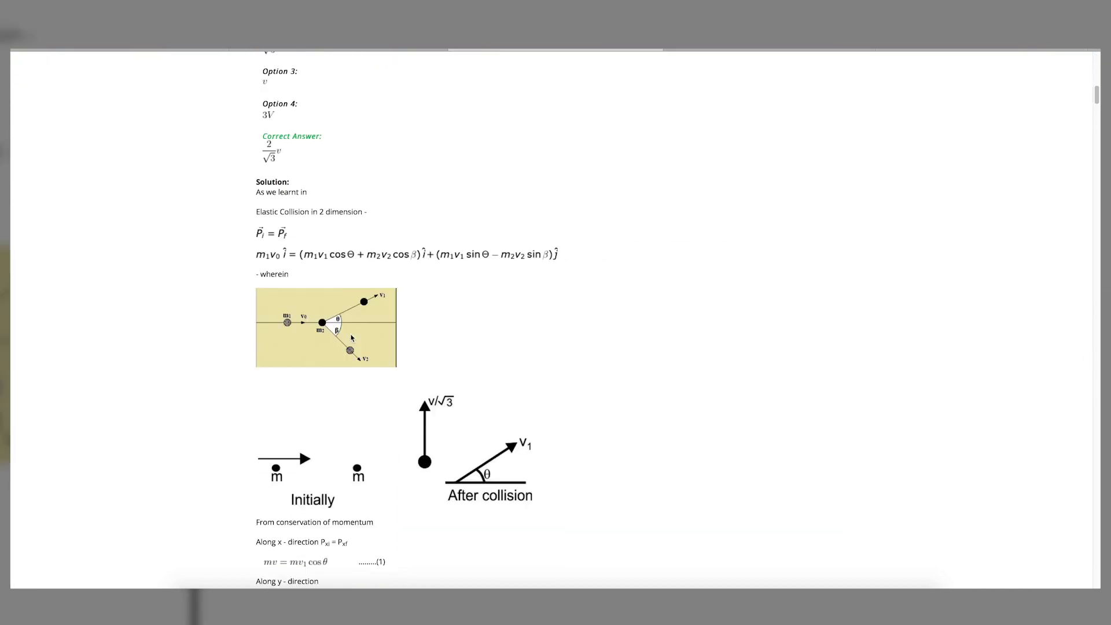
{"action": "scroll", "coordinate": [351, 338], "scroll_direction": "down", "scroll_amount": 5}
{"action": "scroll", "coordinate": [352, 338], "scroll_direction": "down", "scroll_amount": 4}
{"action": "scroll", "coordinate": [352, 338], "scroll_direction": "down", "scroll_amount": 5}
{"action": "scroll", "coordinate": [352, 338], "scroll_direction": "down", "scroll_amount": 4}
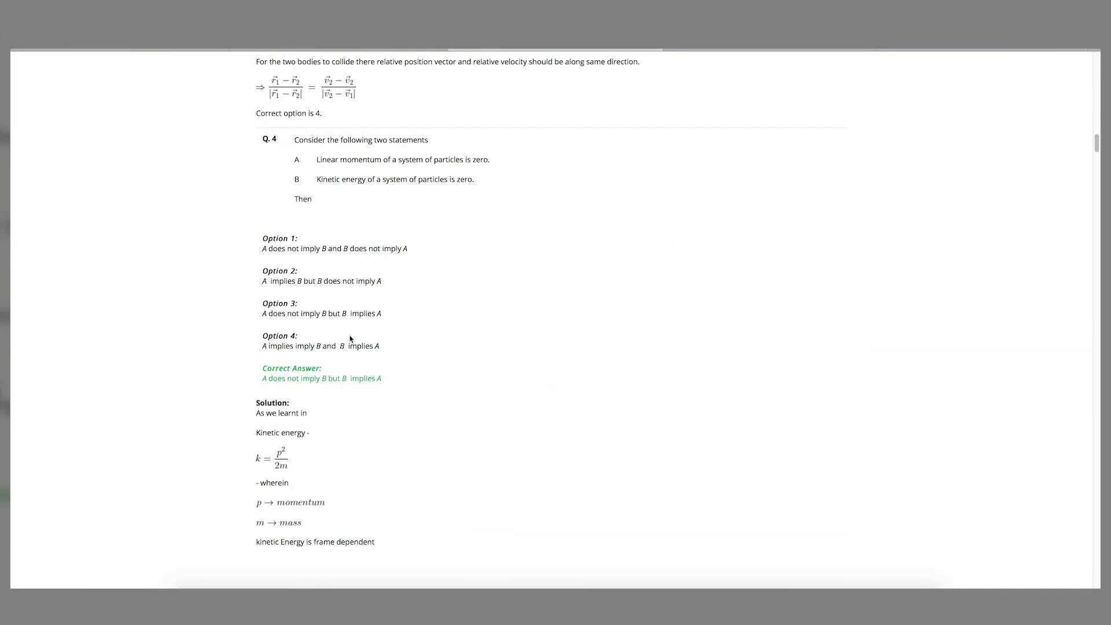
{"action": "scroll", "coordinate": [352, 337], "scroll_direction": "down", "scroll_amount": 5}
{"action": "scroll", "coordinate": [352, 337], "scroll_direction": "down", "scroll_amount": 5}
{"action": "scroll", "coordinate": [352, 338], "scroll_direction": "down", "scroll_amount": 4}
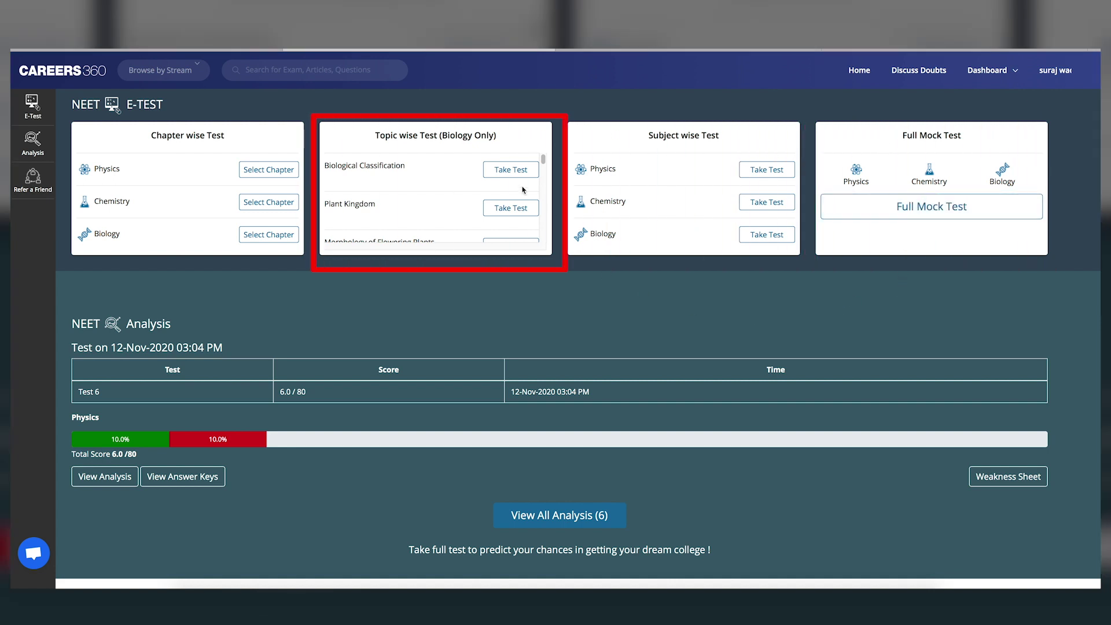
{"action": "scroll", "coordinate": [508, 205], "scroll_direction": "down", "scroll_amount": 1}
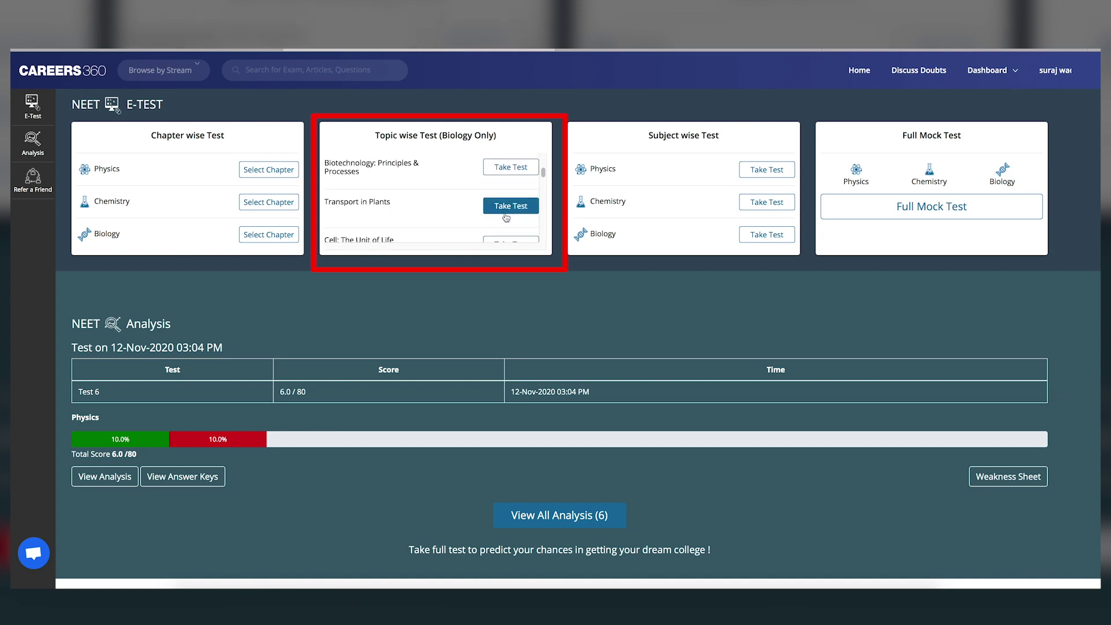
{"action": "scroll", "coordinate": [506, 216], "scroll_direction": "down", "scroll_amount": 2}
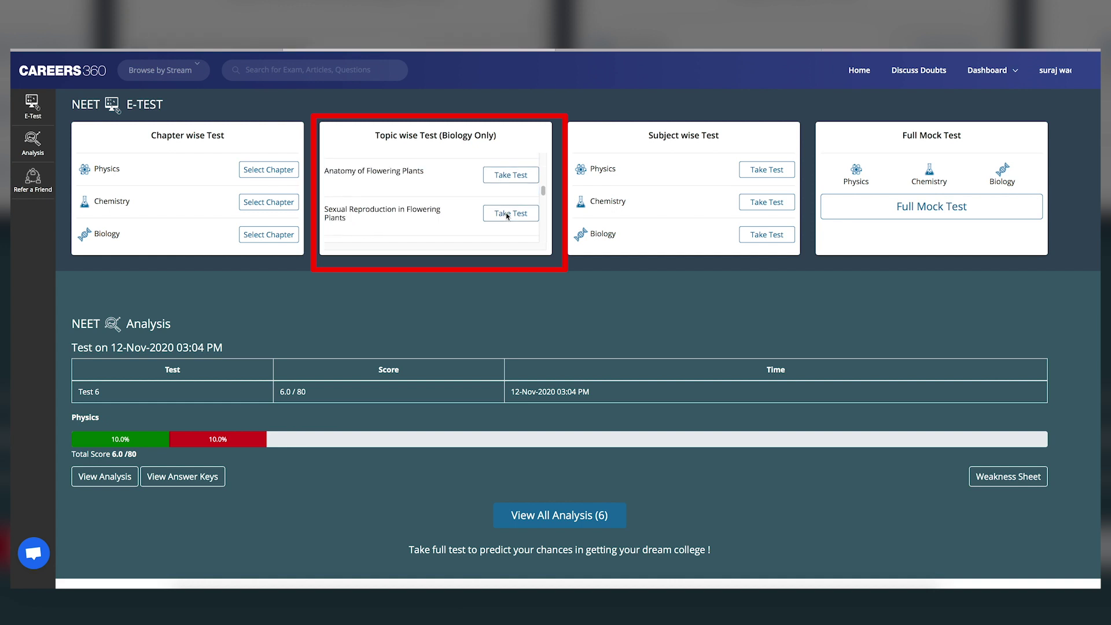